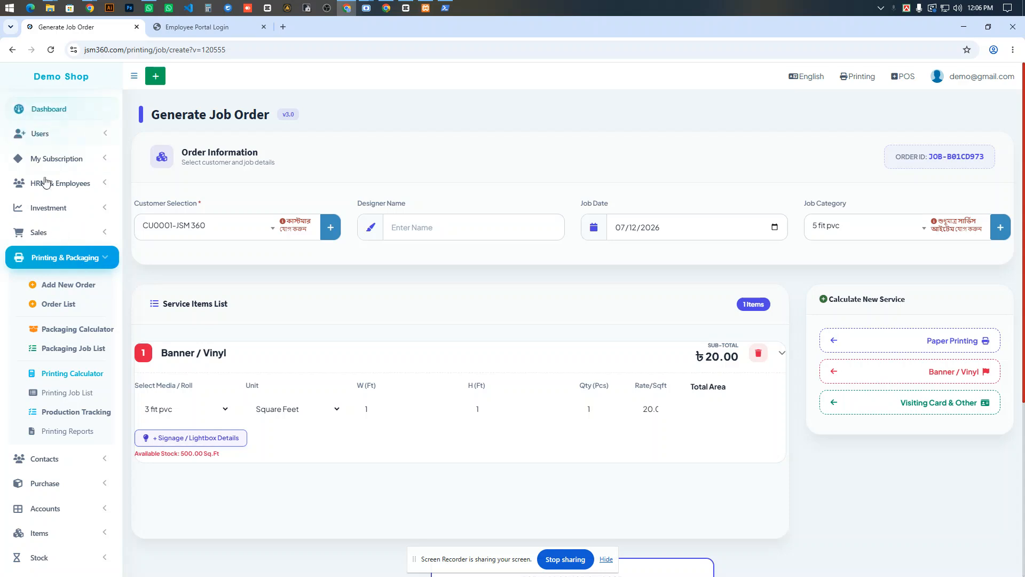
# - Start a new job order in the Printing Calculator for customer JSM 360 with job category 3 fit pvc
pyautogui.click(63, 108)
pyautogui.click(62, 258)
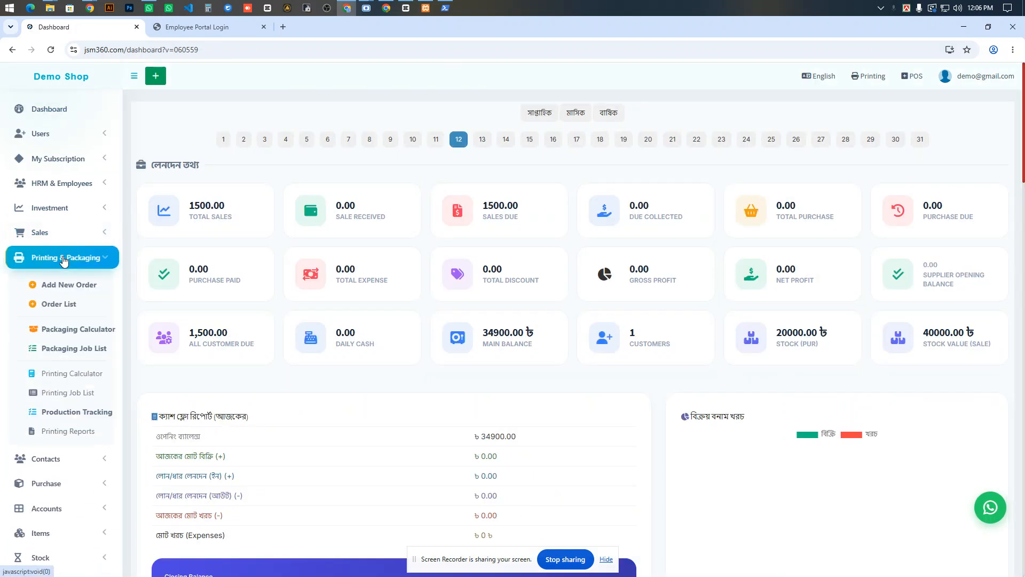
pyautogui.click(80, 379)
pyautogui.click(185, 236)
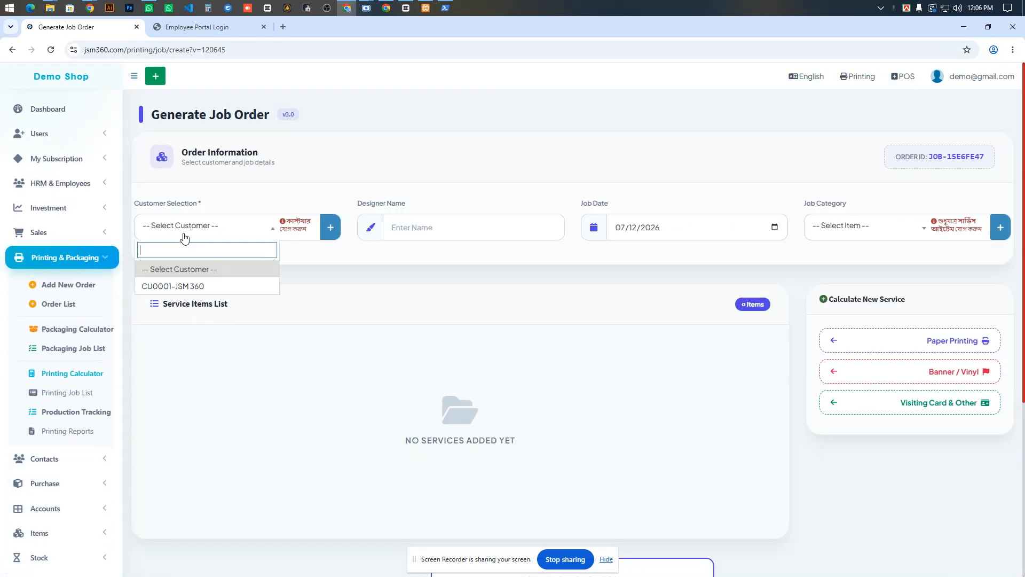
pyautogui.click(183, 287)
pyautogui.click(839, 235)
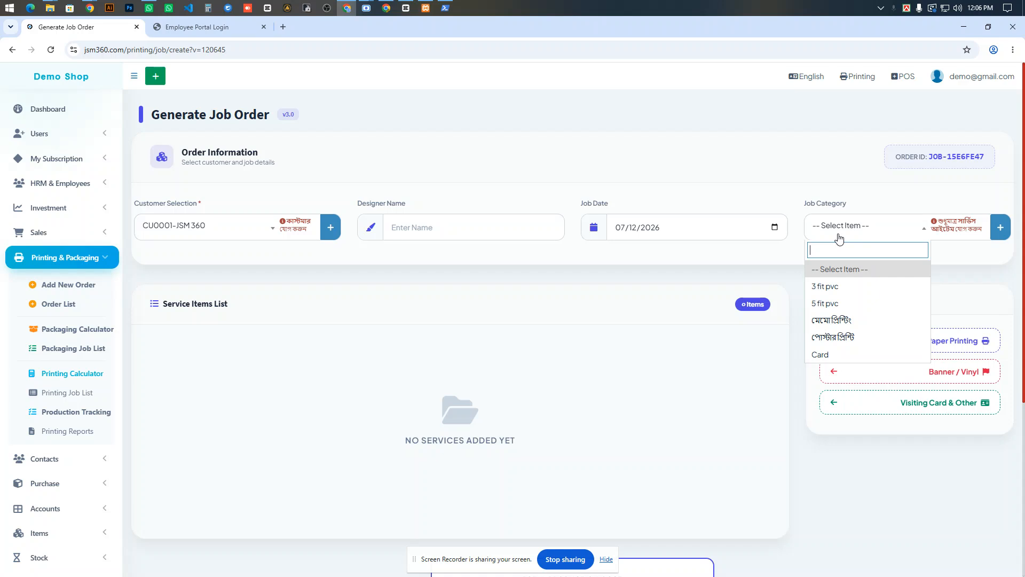
pyautogui.click(839, 289)
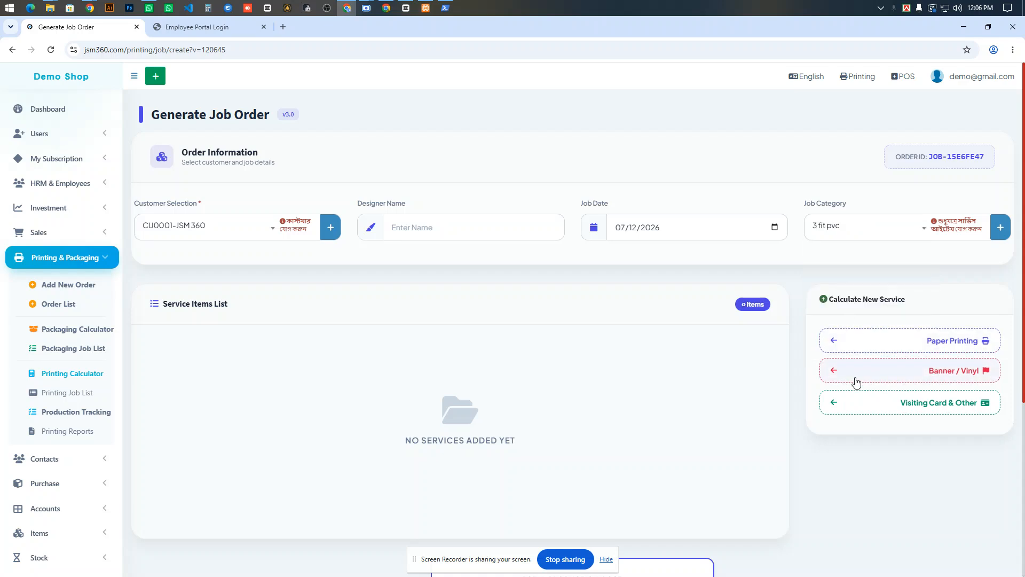
# - Add a Banner / Vinyl service on the 5 fit pvc roll, 5 ft wide, 10 ft high, quantity 10, rate 25 per square foot
pyautogui.click(947, 378)
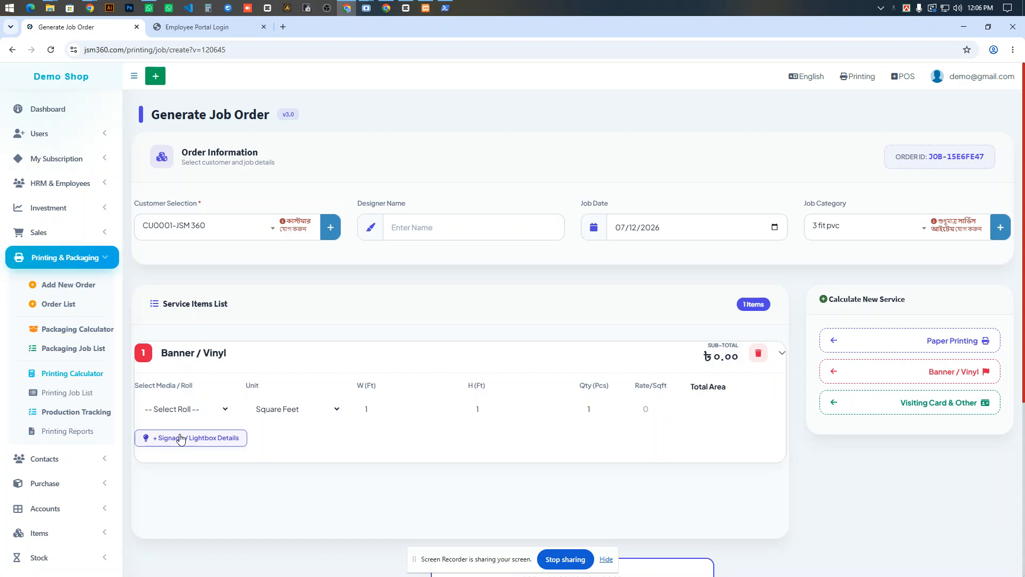
pyautogui.click(177, 410)
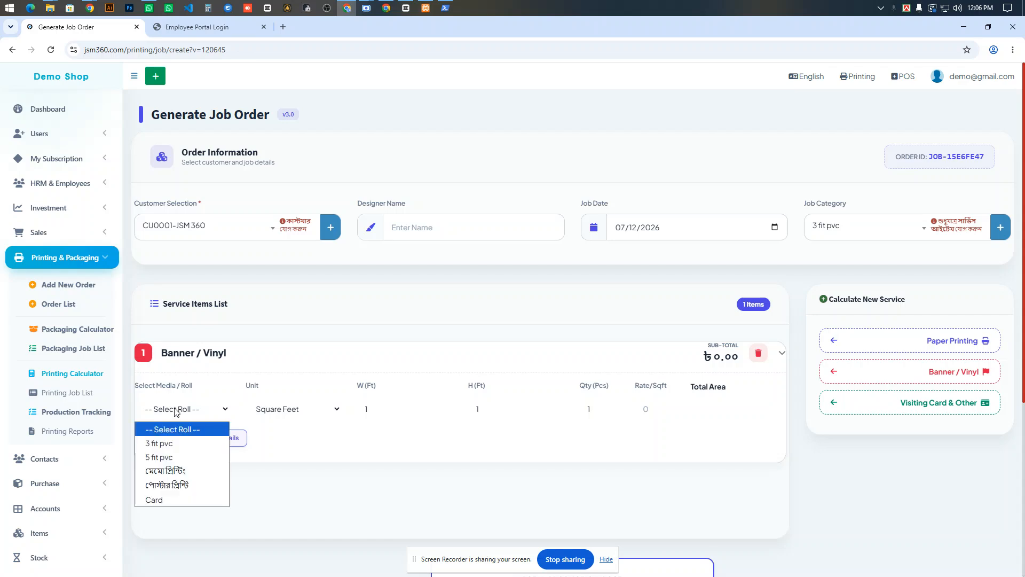
pyautogui.click(173, 457)
pyautogui.write('5')
pyautogui.press('Tab')
pyautogui.write('10')
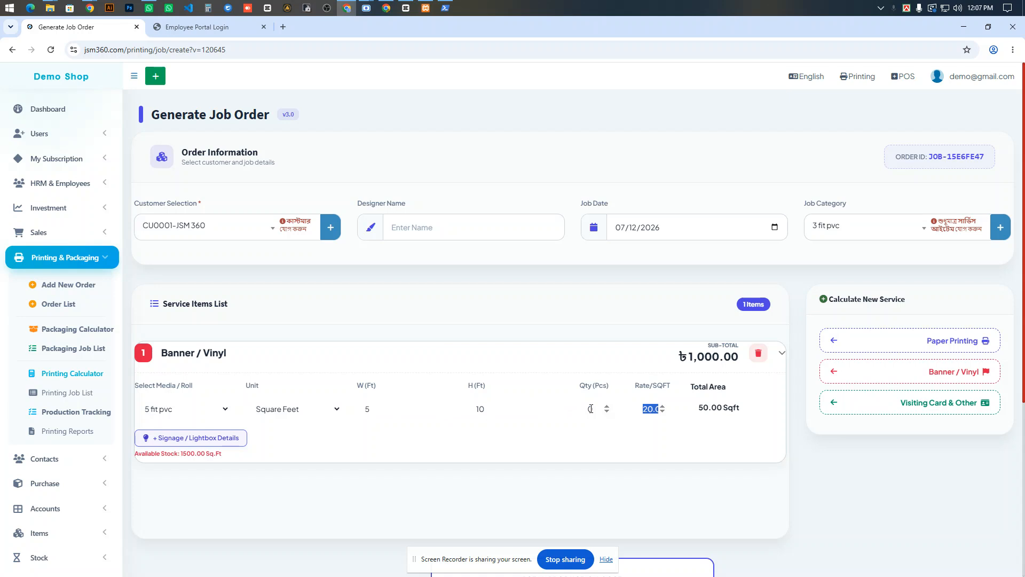
pyautogui.write('10')
pyautogui.press('Tab')
pyautogui.write('25')
pyautogui.moveTo(704, 406); pyautogui.dragTo(769, 408)
pyautogui.scroll(-2, 457, 296)
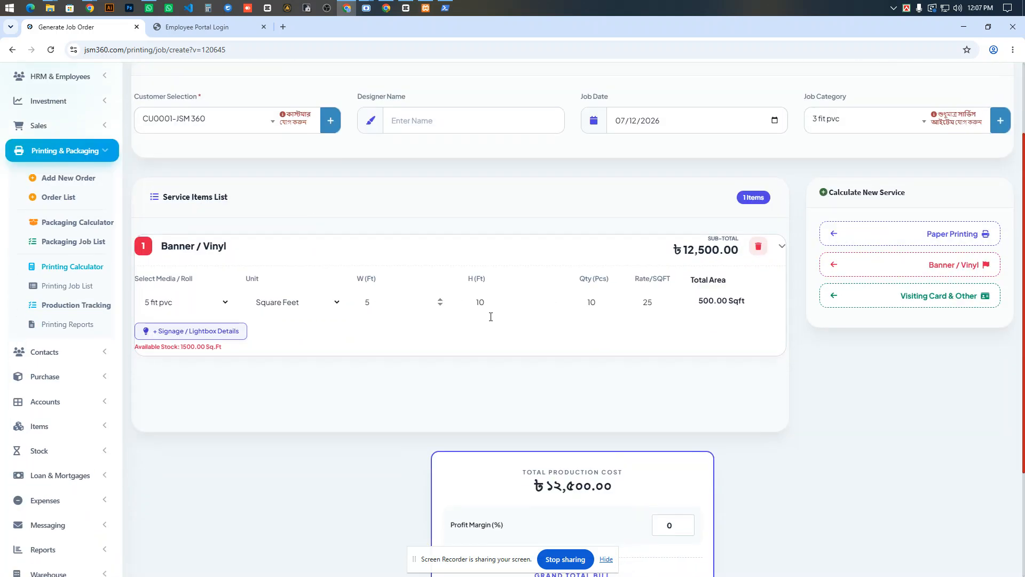
# - Add signage details to the banner item with a frame cost of 200 and lighting of 200, and check the totals
pyautogui.click(216, 331)
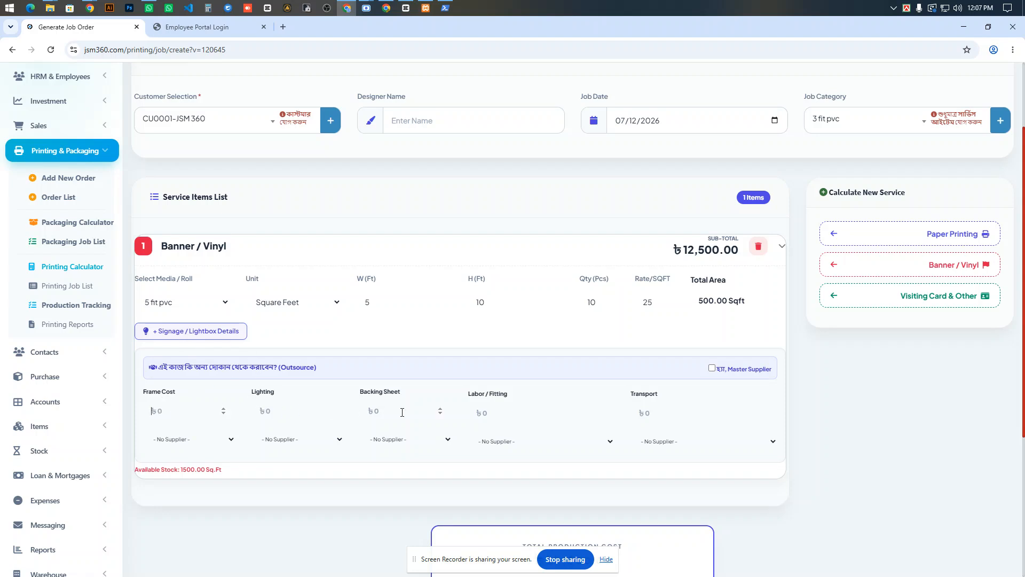
pyautogui.click(171, 414)
pyautogui.write('200200')
pyautogui.scroll(-4, 714, 431)
pyautogui.moveTo(536, 439); pyautogui.dragTo(665, 457)
pyautogui.click(667, 455)
pyautogui.scroll(6, 666, 452)
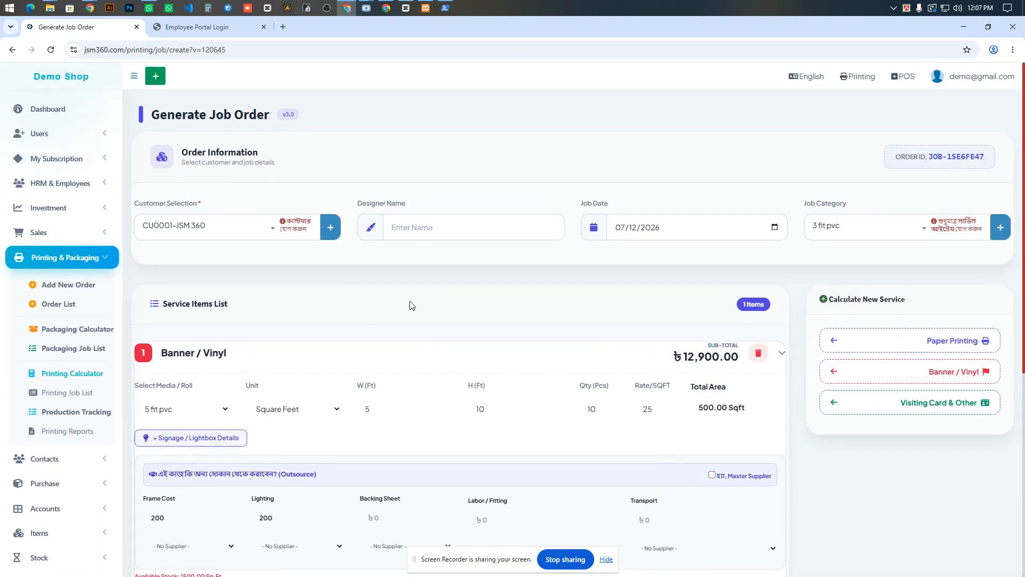
# - Open the POS sales screen in a separate browser tab and select JSM 360 as the customer
pyautogui.click(85, 260)
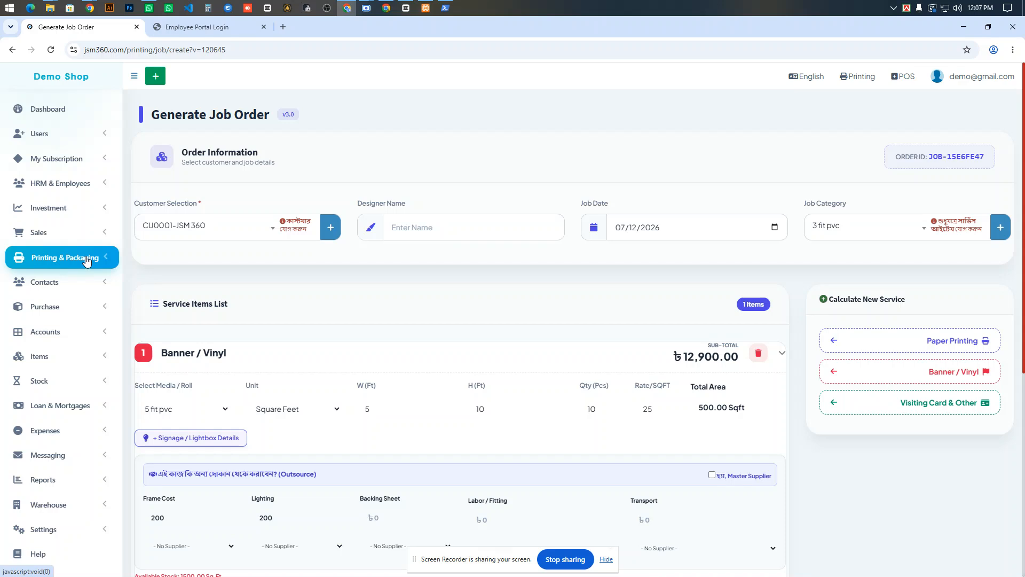
pyautogui.click(62, 238)
pyautogui.middleClick(47, 262)
pyautogui.click(192, 26)
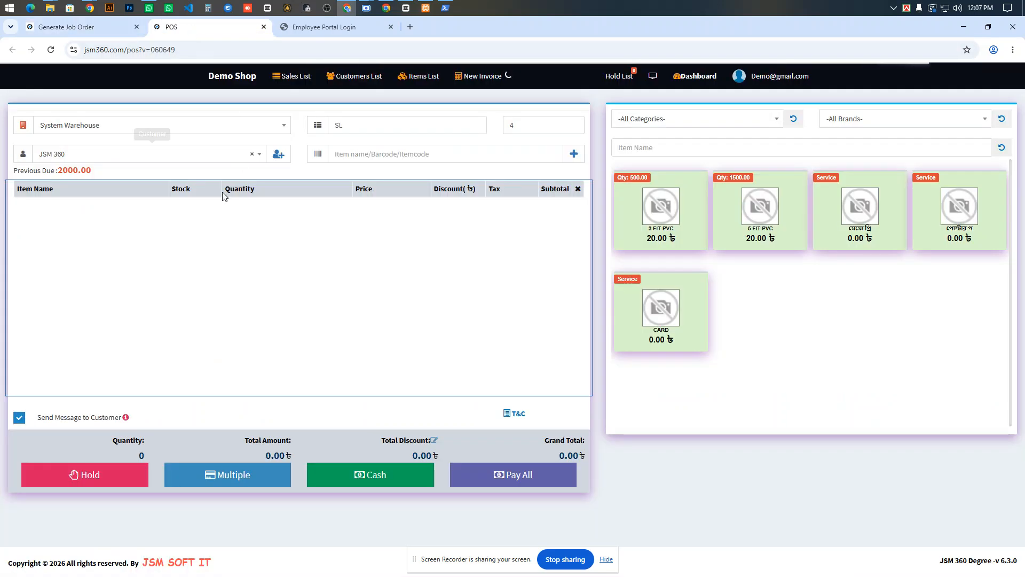
pyautogui.click(78, 155)
pyautogui.click(79, 193)
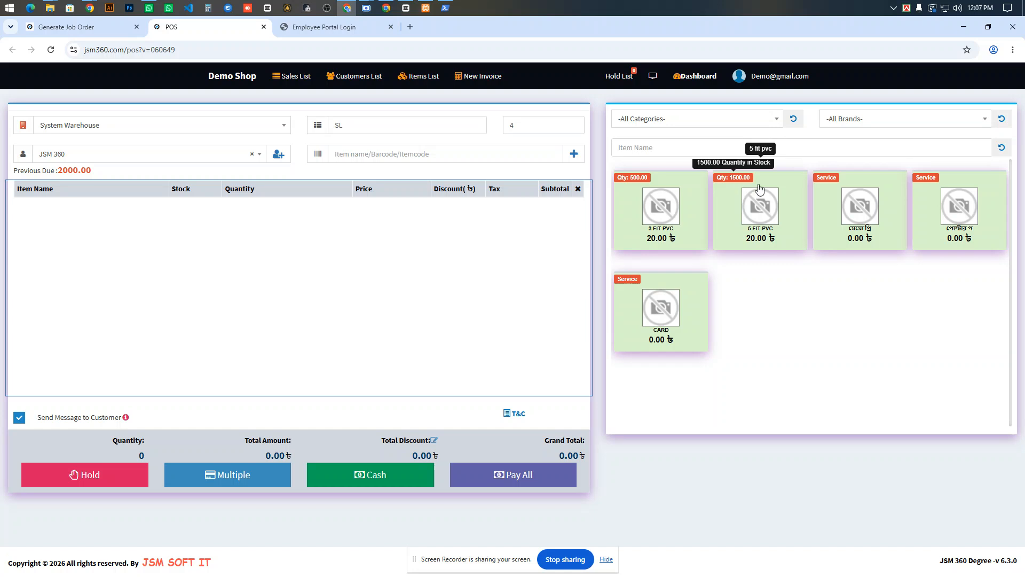
# - Add 5 fit pvc to the sale with a quantity of 500 and a price of 25
pyautogui.click(765, 206)
pyautogui.click(276, 208)
pyautogui.write('500')
pyautogui.click(371, 218)
pyautogui.write('25')
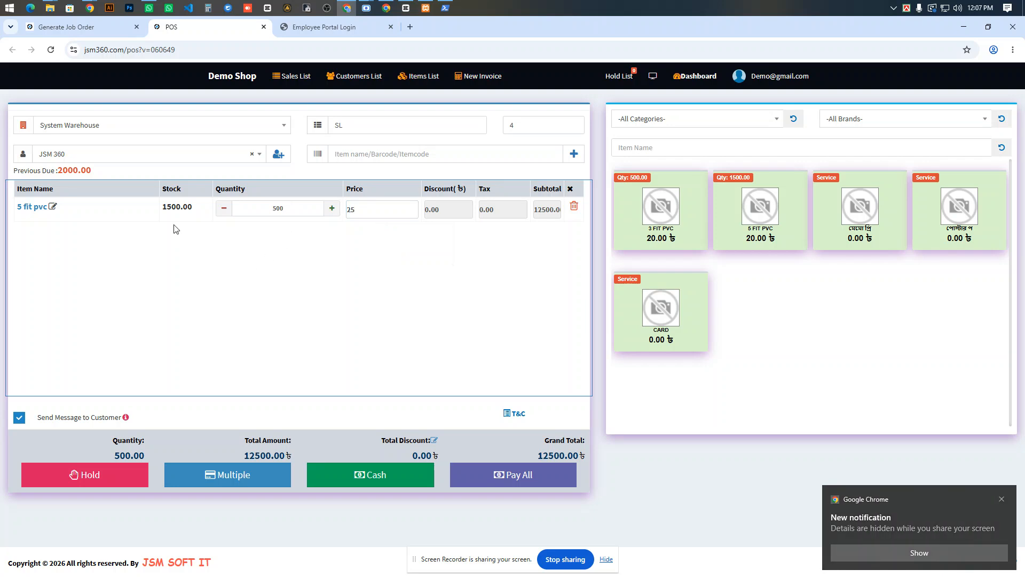
# - Give the 5 fit pvc sale item the description "3fit 5 fit 10 pis"
pyautogui.click(53, 207)
pyautogui.click(396, 243)
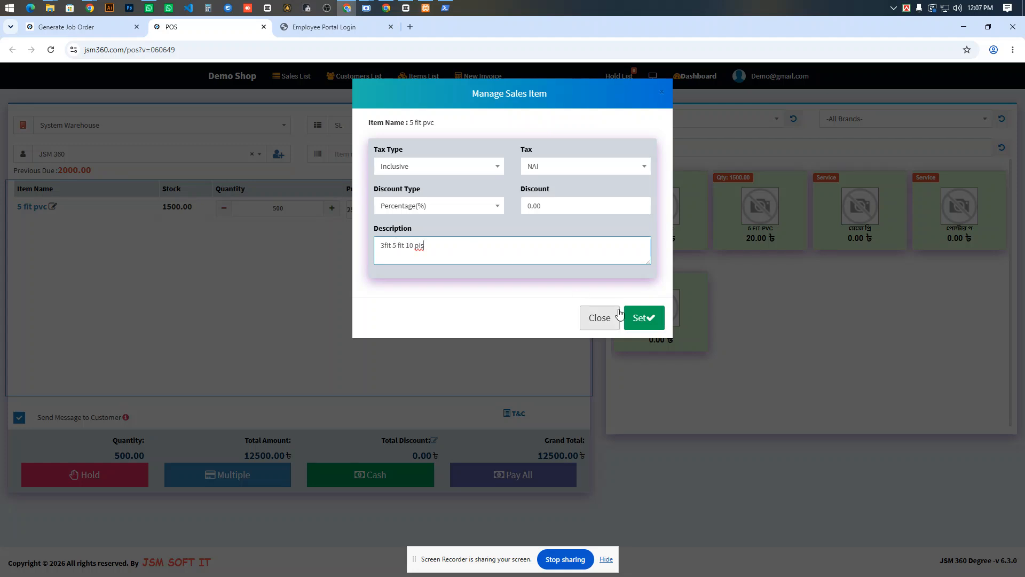
pyautogui.click(647, 320)
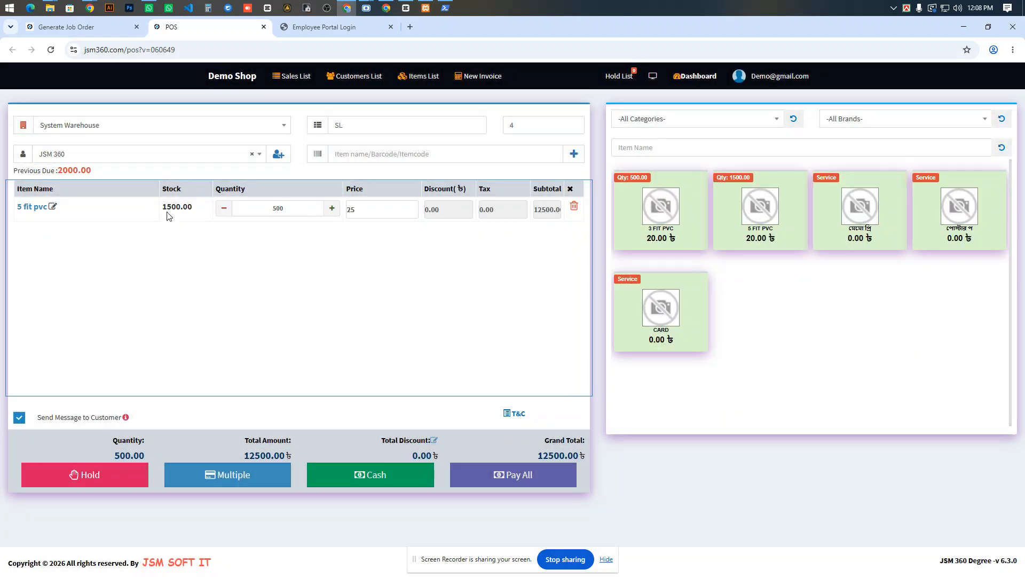
# - Turn off sending a message to the customer and recheck the description of the 5 fit pvc item
pyautogui.click(318, 208)
pyautogui.click(20, 417)
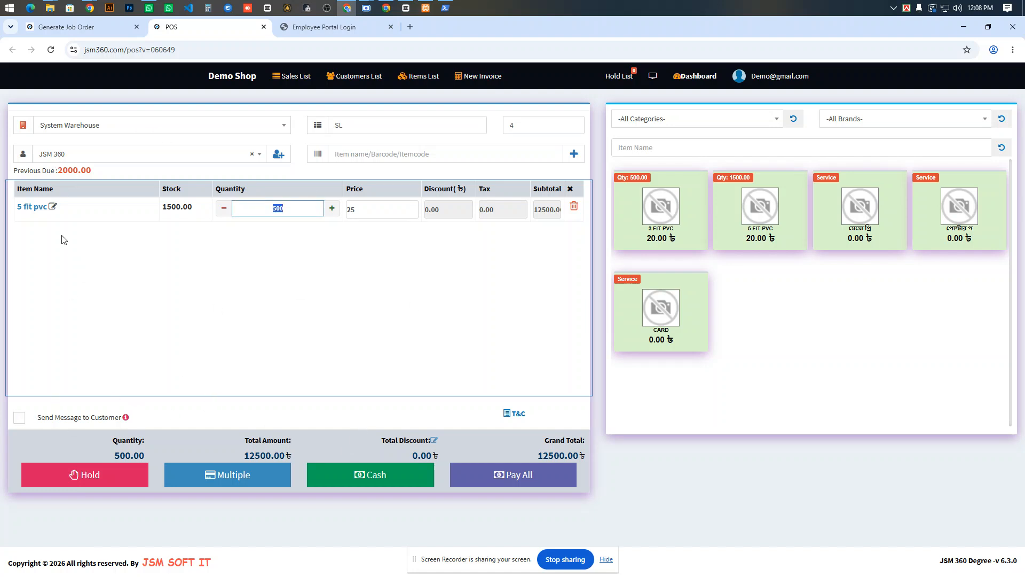
pyautogui.click(53, 206)
pyautogui.moveTo(425, 246); pyautogui.dragTo(371, 239)
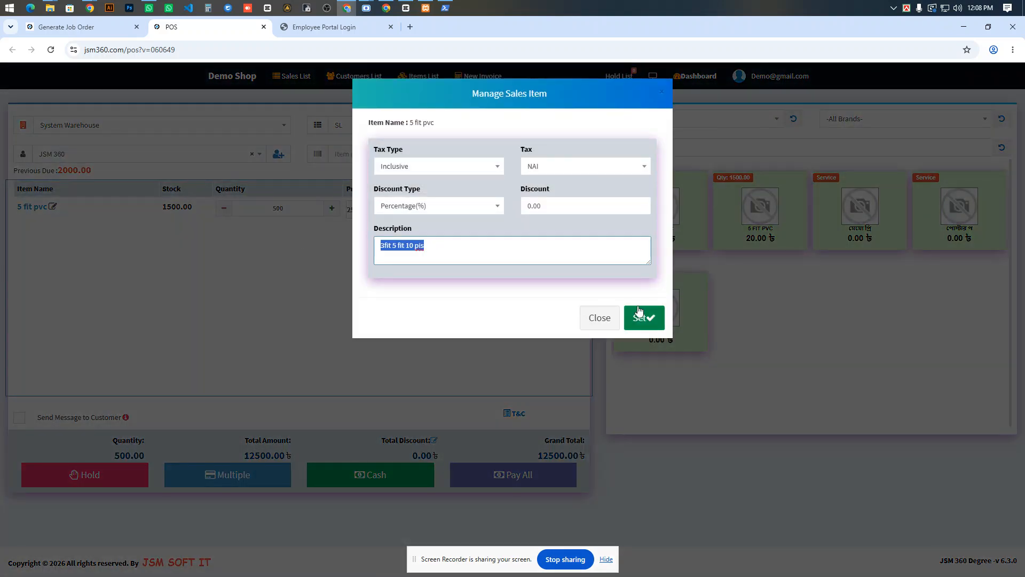
pyautogui.click(641, 317)
# - Record a Bkash payment of 500 for the sale, then save it and print the invoice
pyautogui.click(251, 478)
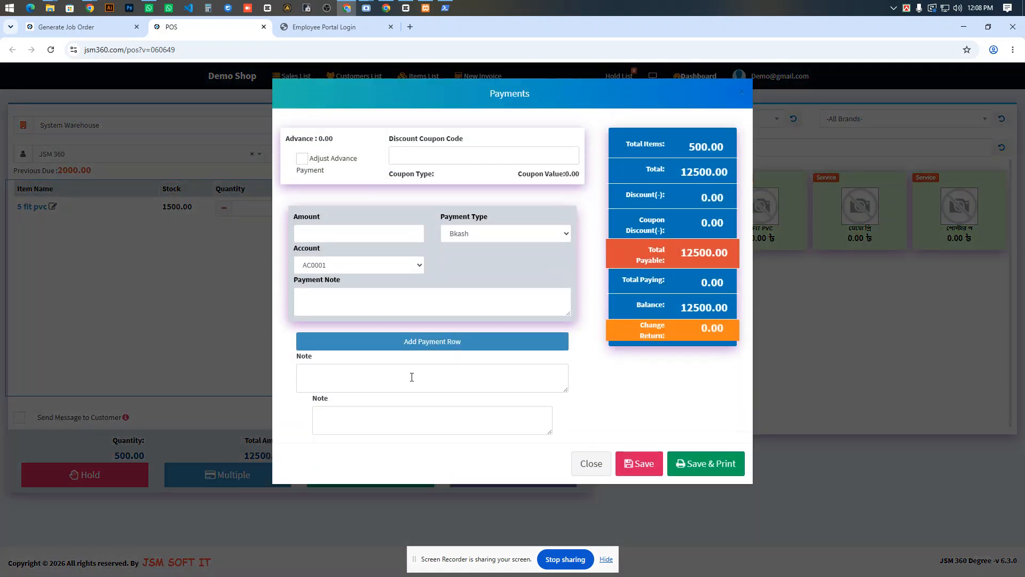
pyautogui.click(387, 233)
pyautogui.write('500')
pyautogui.click(459, 267)
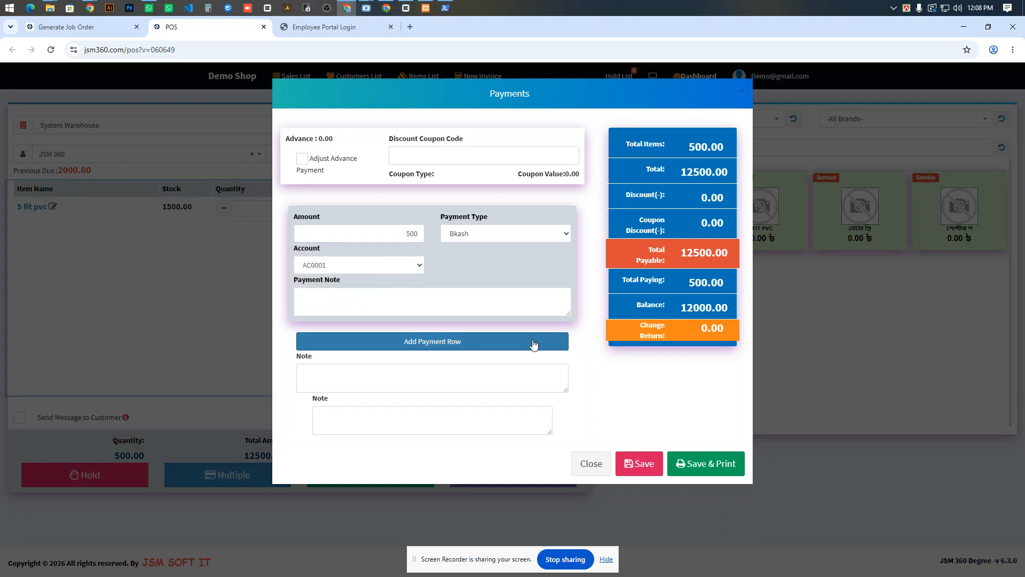
pyautogui.click(711, 464)
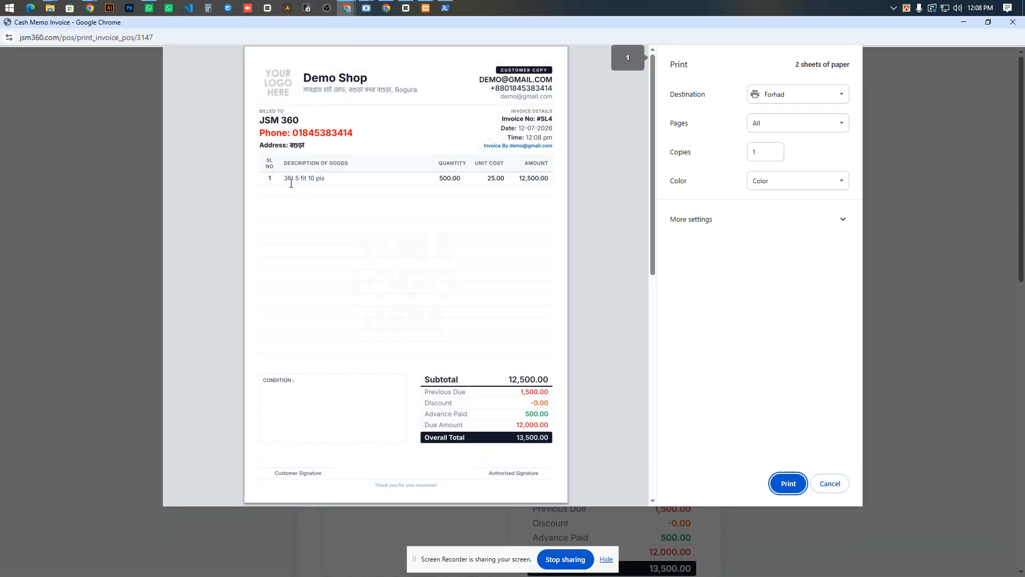
# - Examine the item description, quantity, amount, previous due, payment and overall total on the invoice's print preview
pyautogui.moveTo(285, 179); pyautogui.dragTo(327, 179)
pyautogui.moveTo(439, 178); pyautogui.dragTo(463, 192)
pyautogui.click(465, 193)
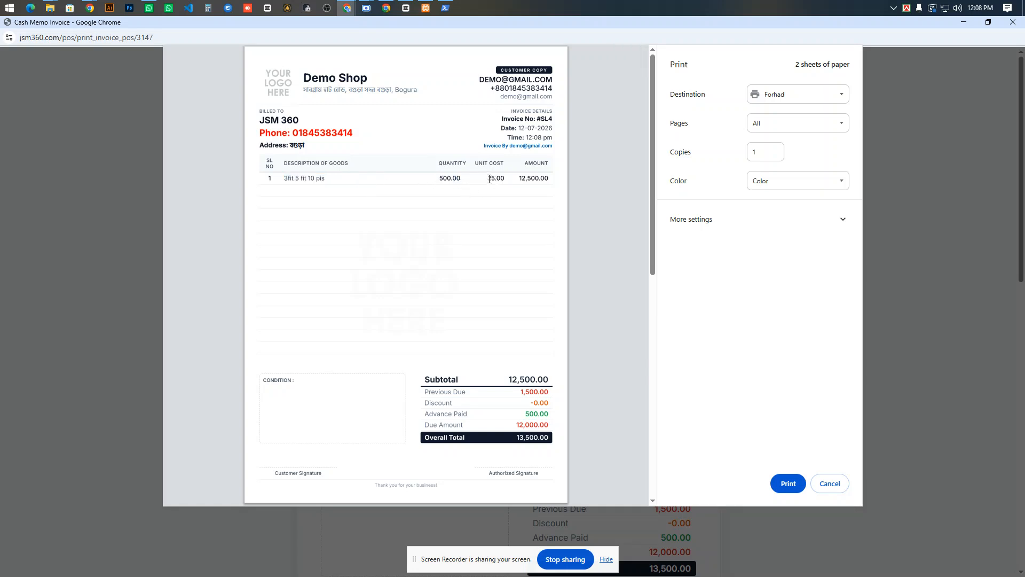
pyautogui.moveTo(520, 184); pyautogui.dragTo(544, 182)
pyautogui.moveTo(522, 392); pyautogui.dragTo(546, 425)
pyautogui.click(501, 440)
pyautogui.scroll(-5, 561, 443)
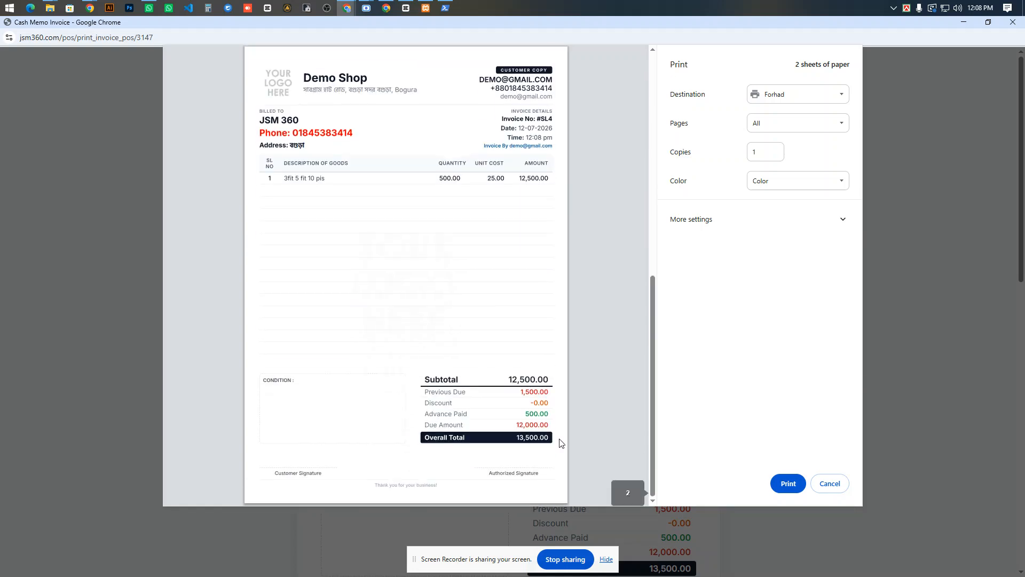
# - Preview the invoice on A4 with 2 pages per sheet, and close the print dialog without printing
pyautogui.click(665, 227)
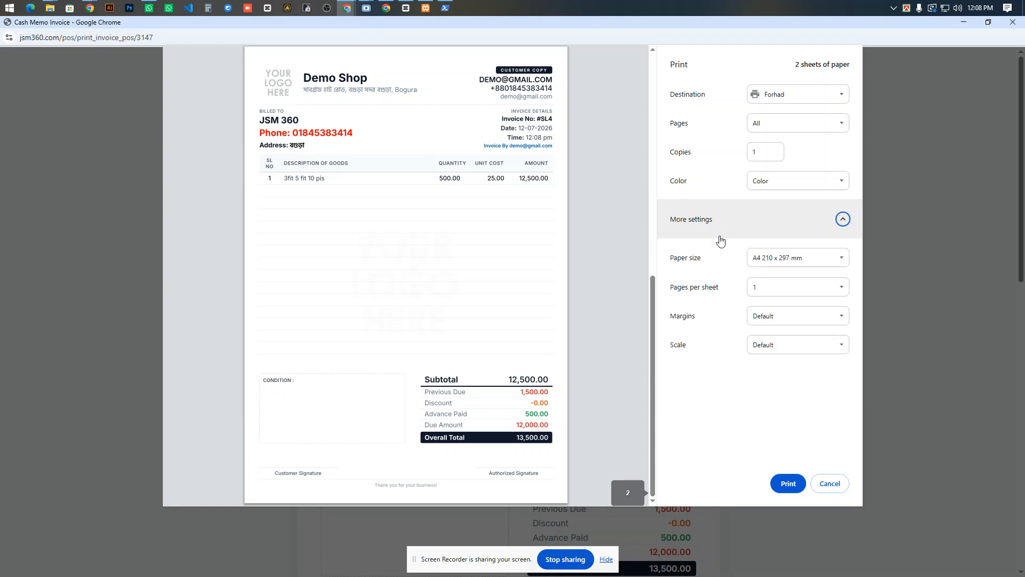
pyautogui.click(768, 259)
pyautogui.click(768, 274)
pyautogui.click(768, 293)
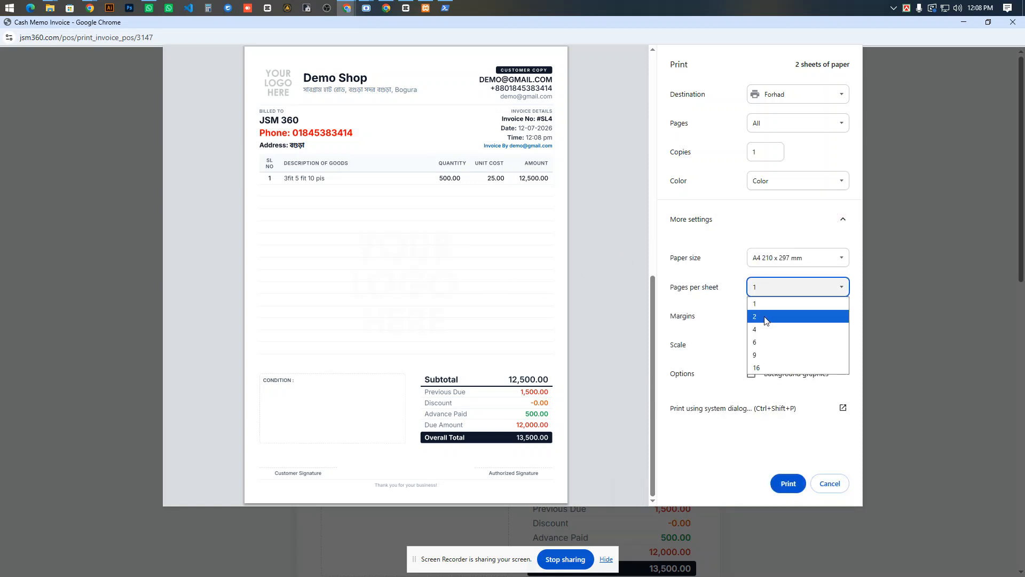
pyautogui.click(766, 317)
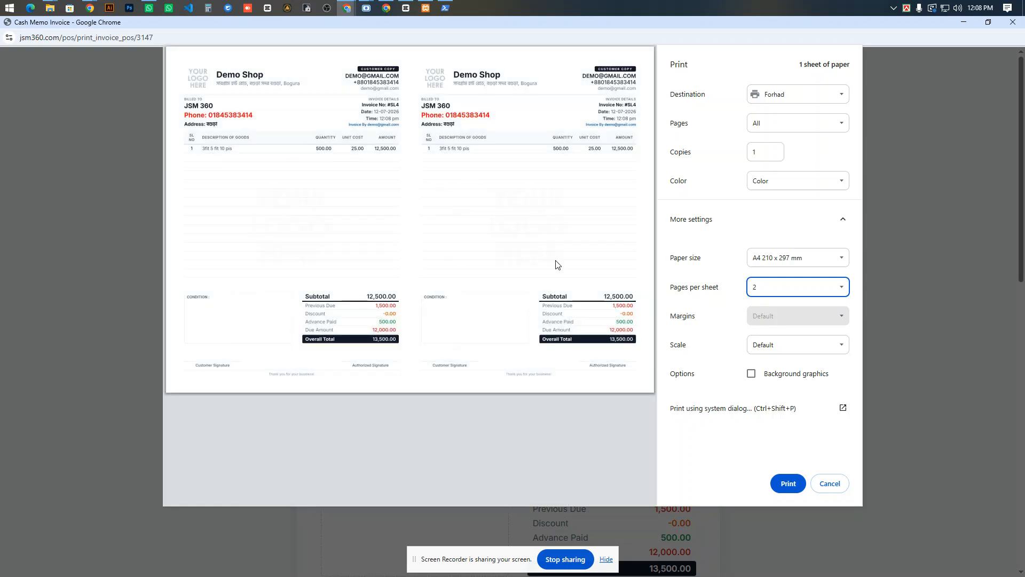
pyautogui.click(830, 483)
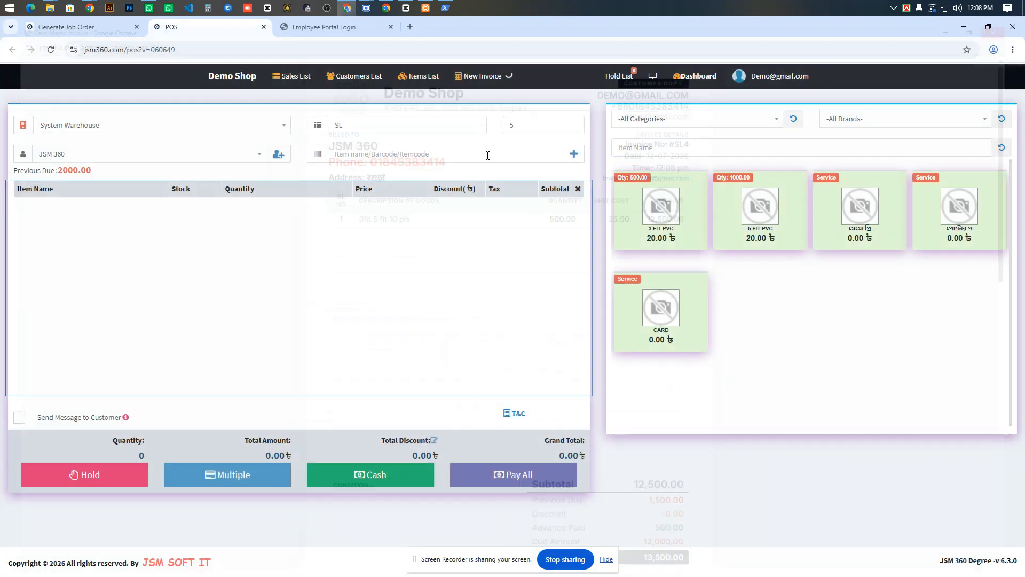
# - Return to the Printing Calculator and start a JSM 360 job order in category 3 fit pvc with a Banner / Vinyl service
pyautogui.click(229, 79)
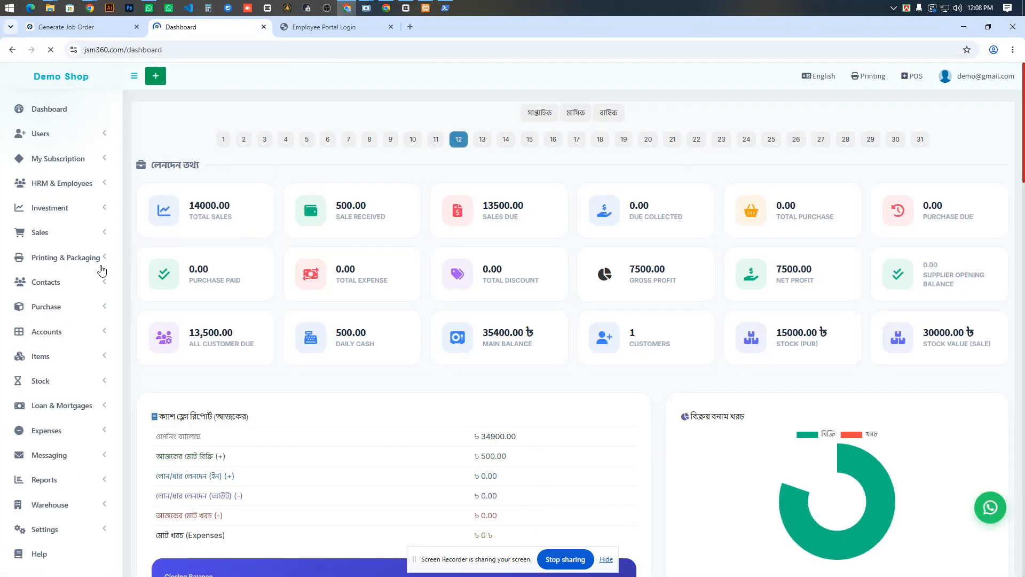
pyautogui.click(65, 262)
pyautogui.click(105, 376)
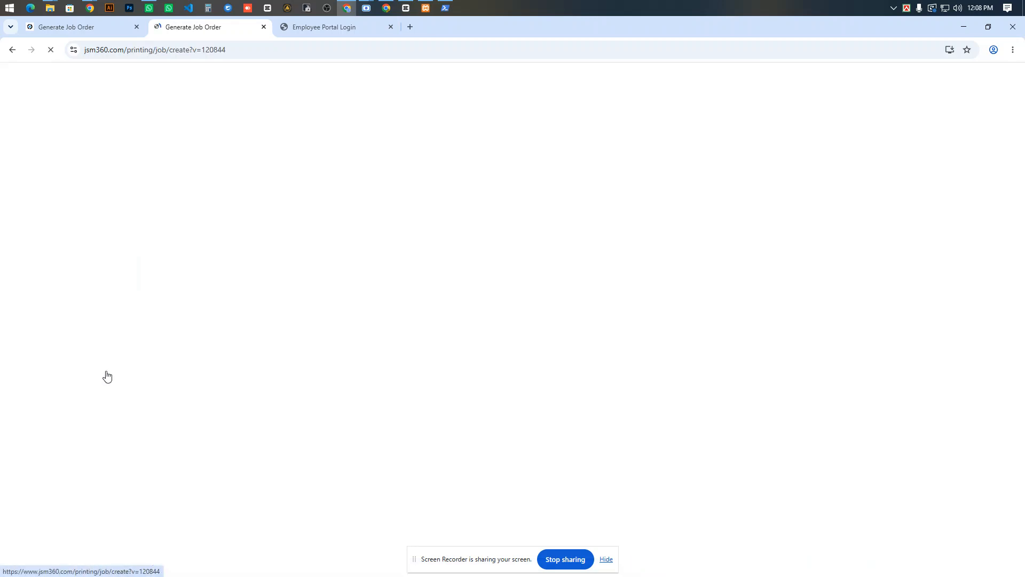
pyautogui.click(224, 229)
pyautogui.click(208, 283)
pyautogui.click(863, 227)
pyautogui.click(838, 287)
pyautogui.click(910, 371)
pyautogui.scroll(-3, 224, 255)
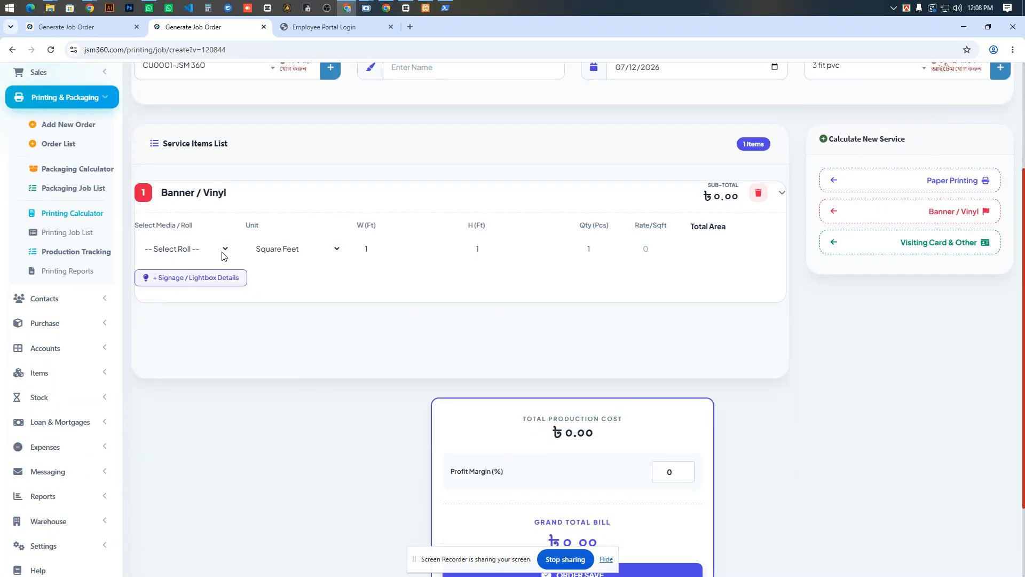
# - Rename the Banner / Vinyl item as "3 fit pvc" and choose the 3 fit pvc roll as its media
pyautogui.tripleClick(196, 191)
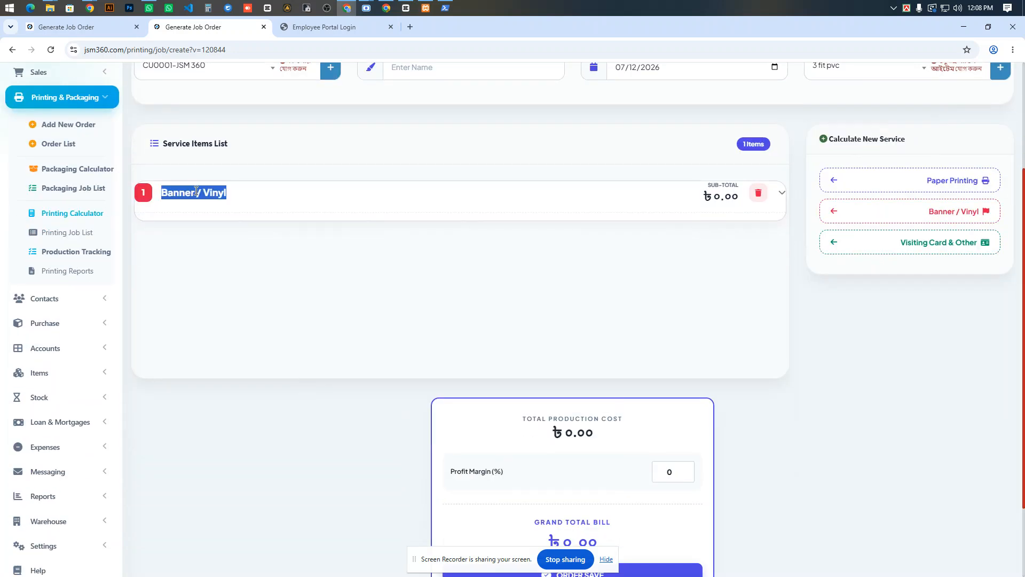
pyautogui.write('3 fit pvc')
pyautogui.click(304, 191)
pyautogui.click(201, 247)
pyautogui.click(217, 295)
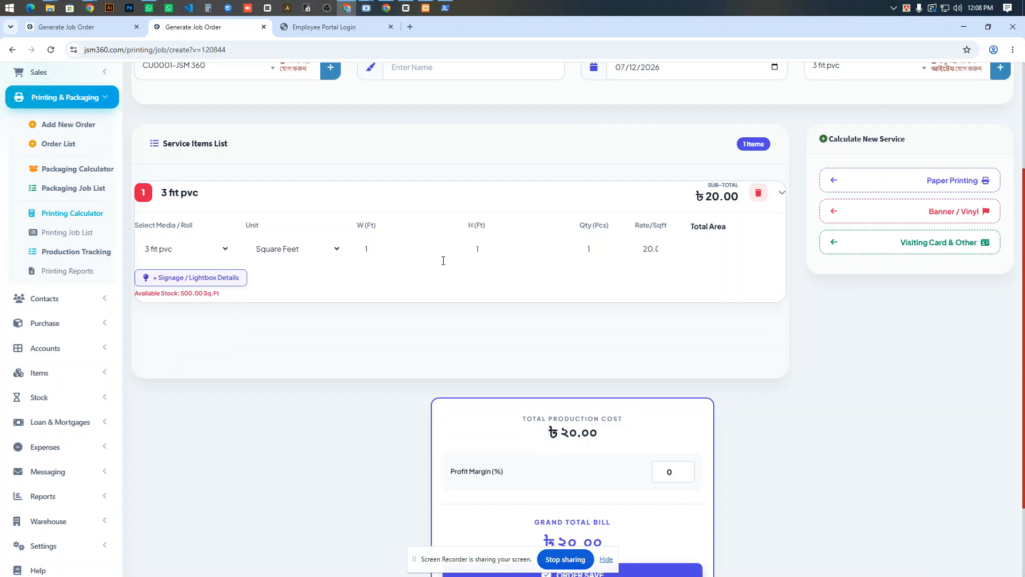
# - Set the 3 fit pvc item to 3 ft wide and 5 ft high at a rate of 20, and check the total bill
pyautogui.write('3')
pyautogui.press('Tab')
pyautogui.write('5')
pyautogui.press('Tab')
pyautogui.press('Tab')
pyautogui.write('20')
pyautogui.scroll(-3, 395, 254)
pyautogui.click(572, 472)
pyautogui.scroll(4, 672, 363)
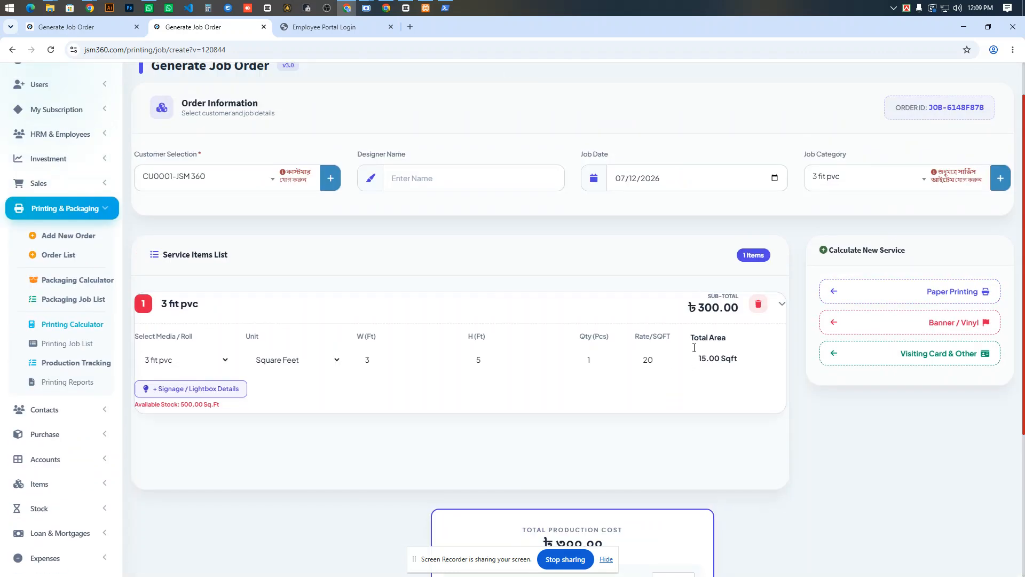
pyautogui.scroll(-4, 695, 348)
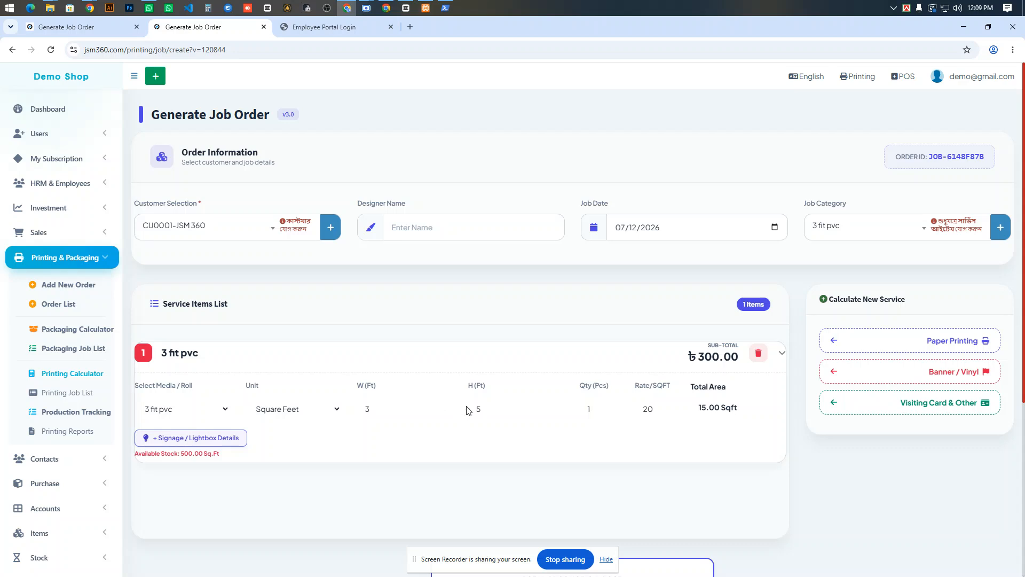
# - Show the signage and lightbox details of the 3 fit pvc item, and open the Printing Job List in a new tab
pyautogui.click(235, 439)
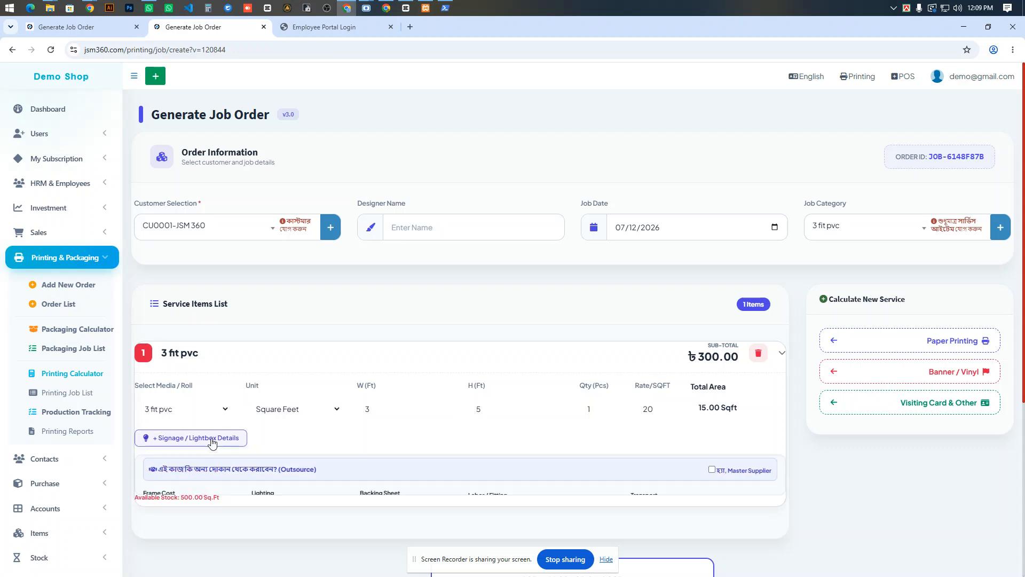
pyautogui.middleClick(79, 394)
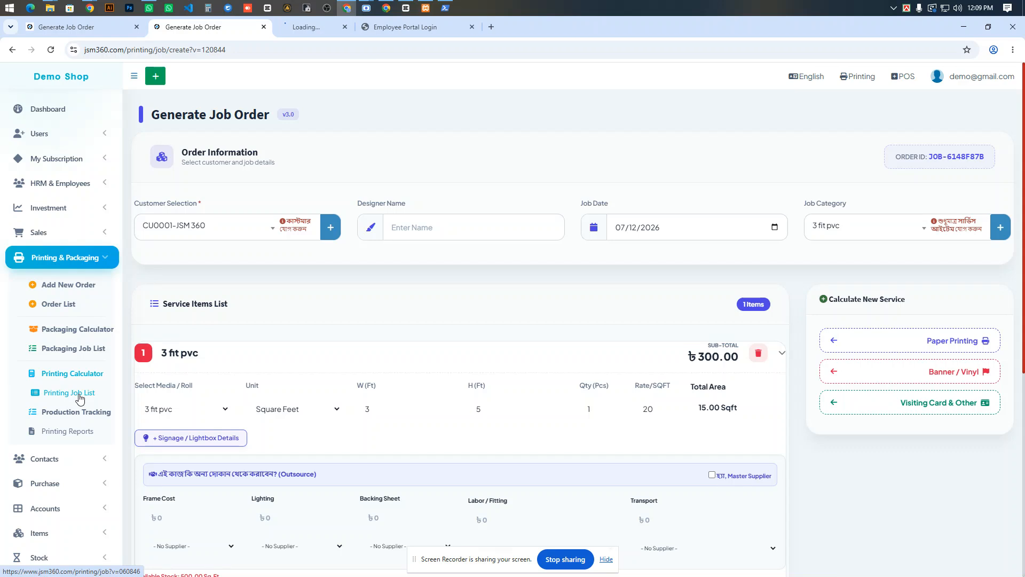
pyautogui.click(321, 27)
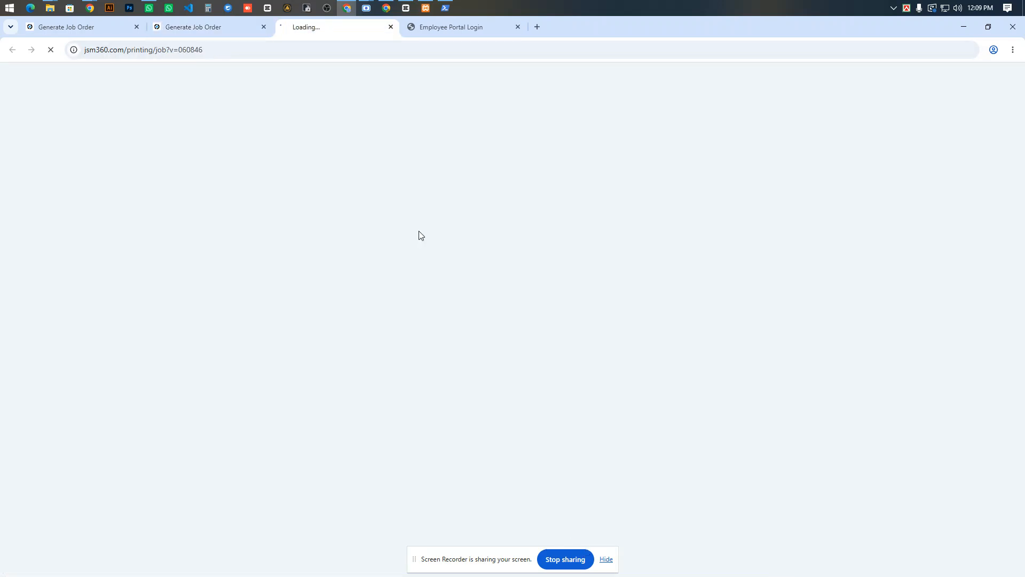
pyautogui.click(445, 8)
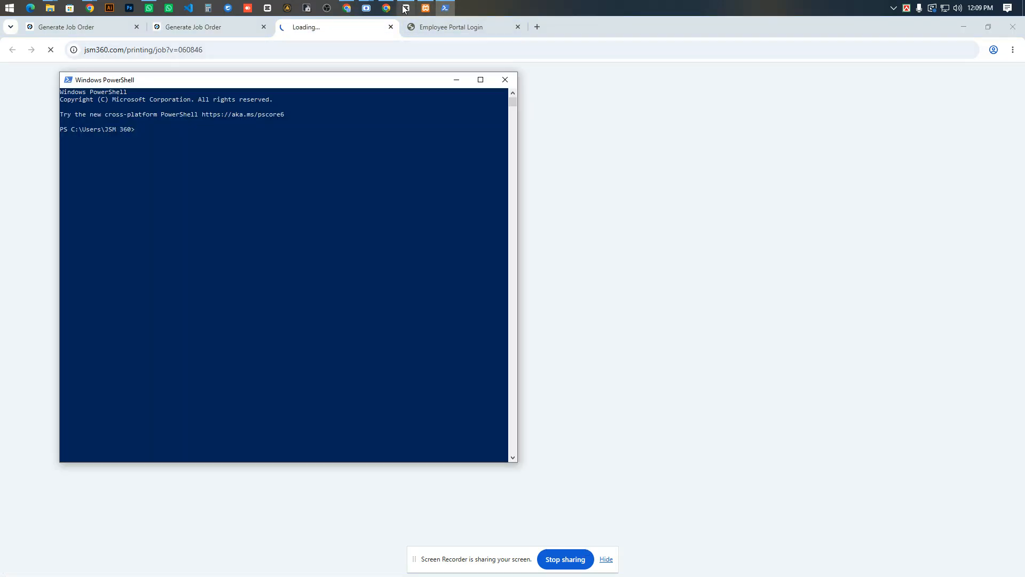
pyautogui.click(366, 8)
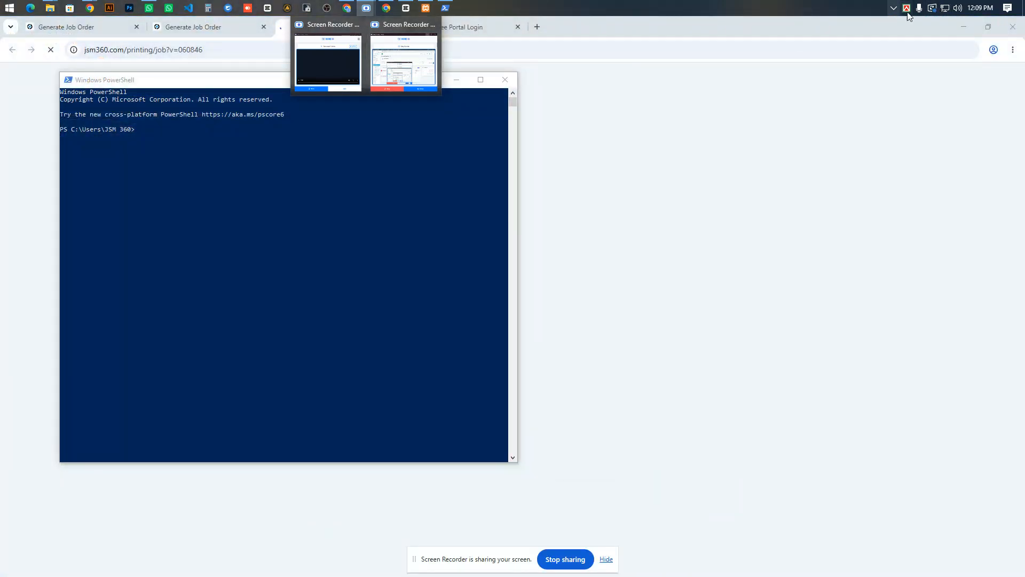
pyautogui.click(327, 61)
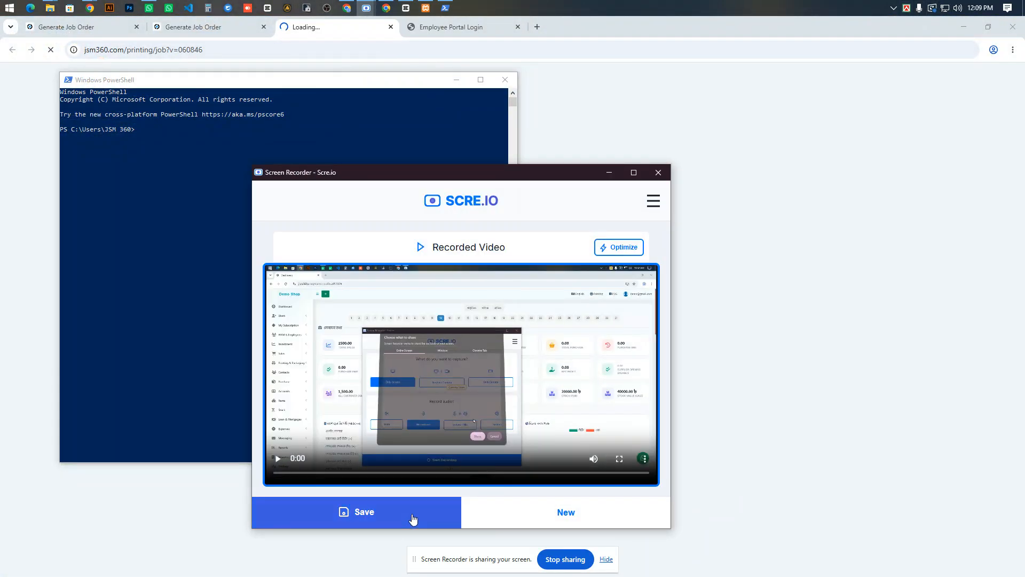
pyautogui.click(366, 7)
pyautogui.click(425, 73)
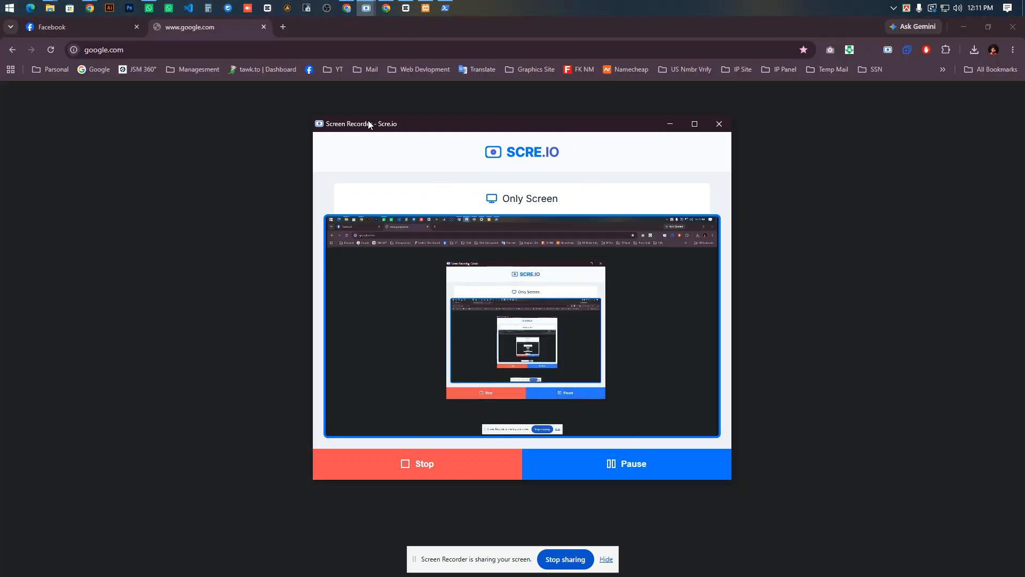
pyautogui.click(206, 33)
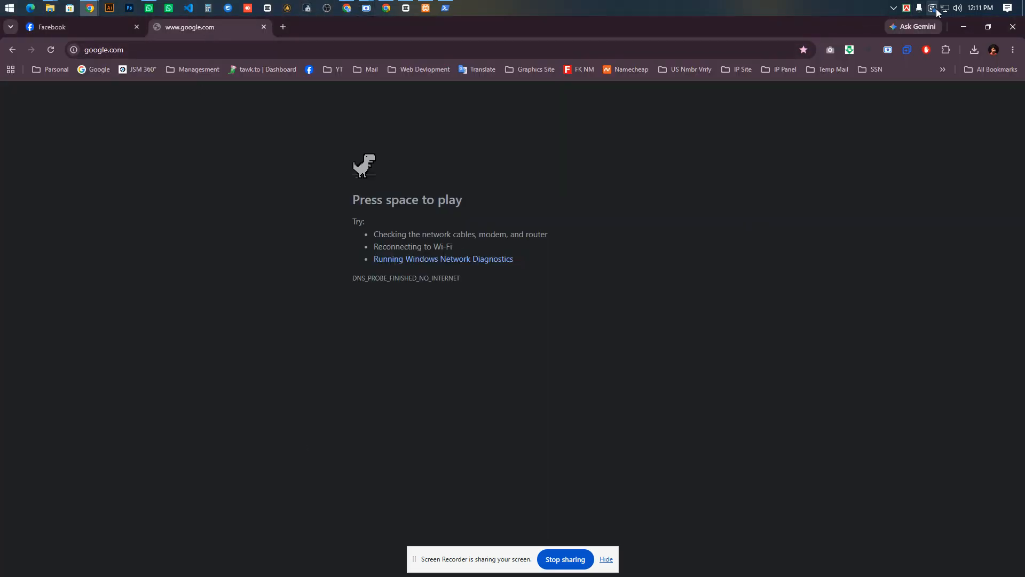
pyautogui.click(384, 12)
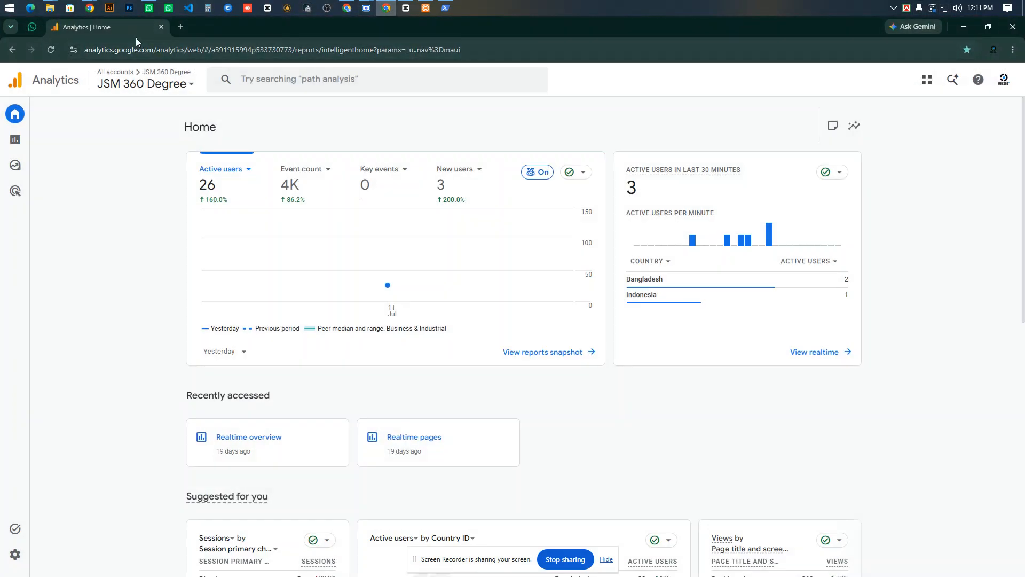
pyautogui.click(350, 10)
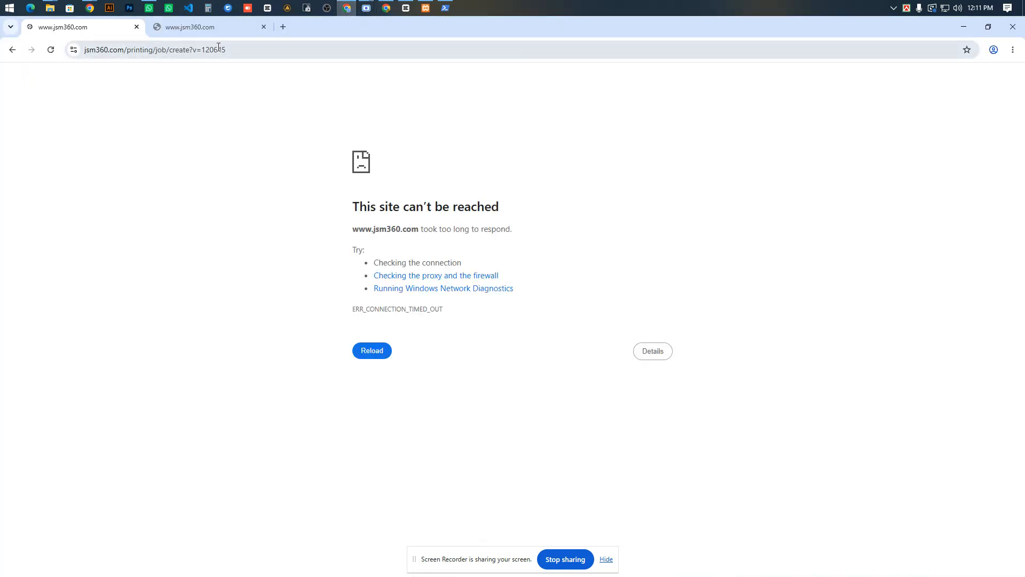
pyautogui.click(366, 8)
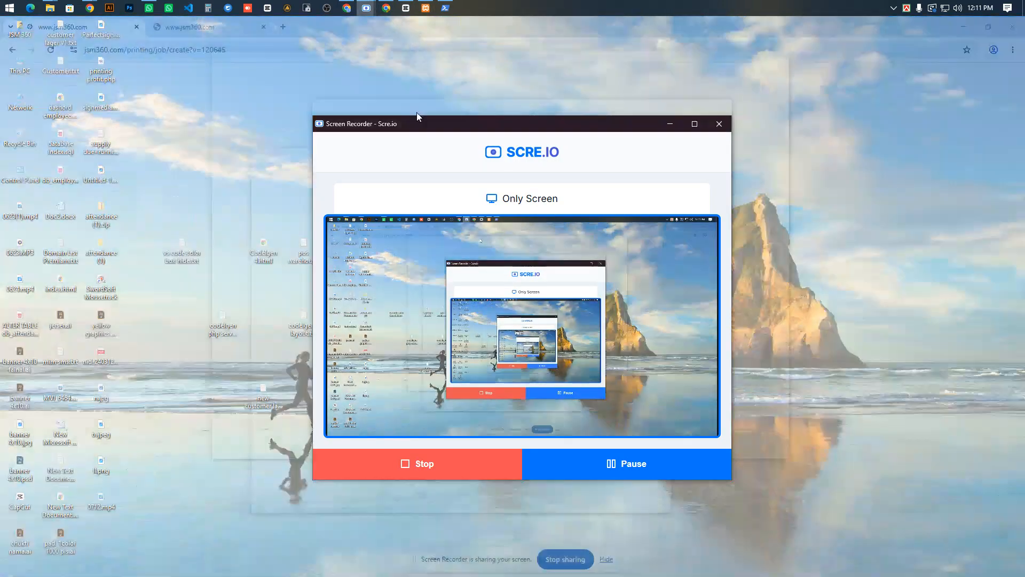
pyautogui.click(403, 61)
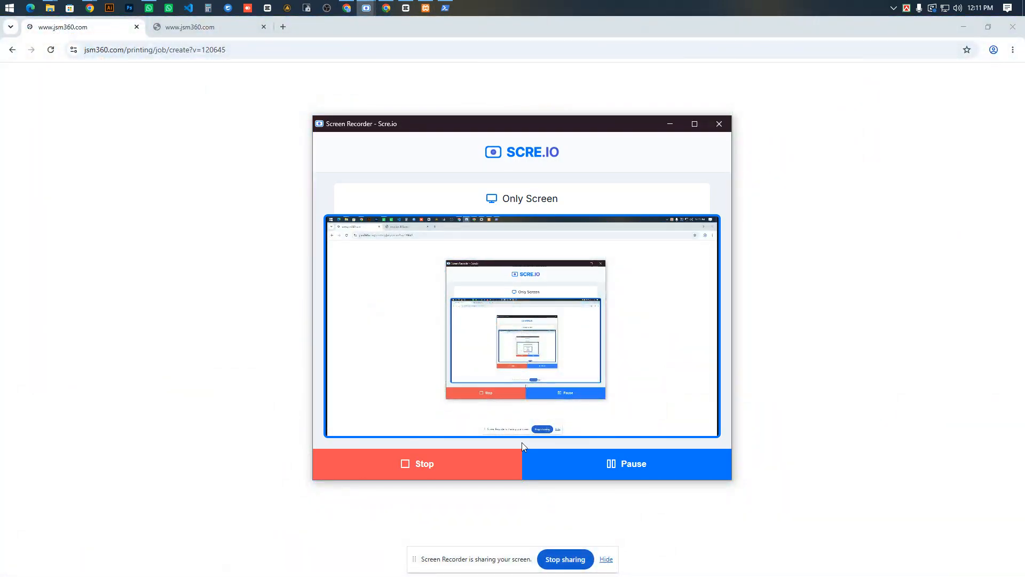